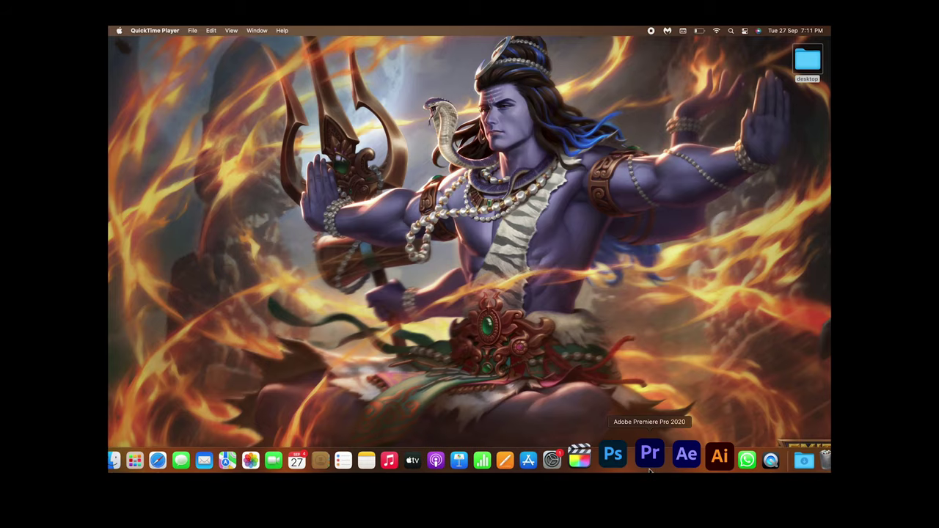
# - Launch Adobe Premiere Pro from its Dock icon
pyautogui.click(649, 470)
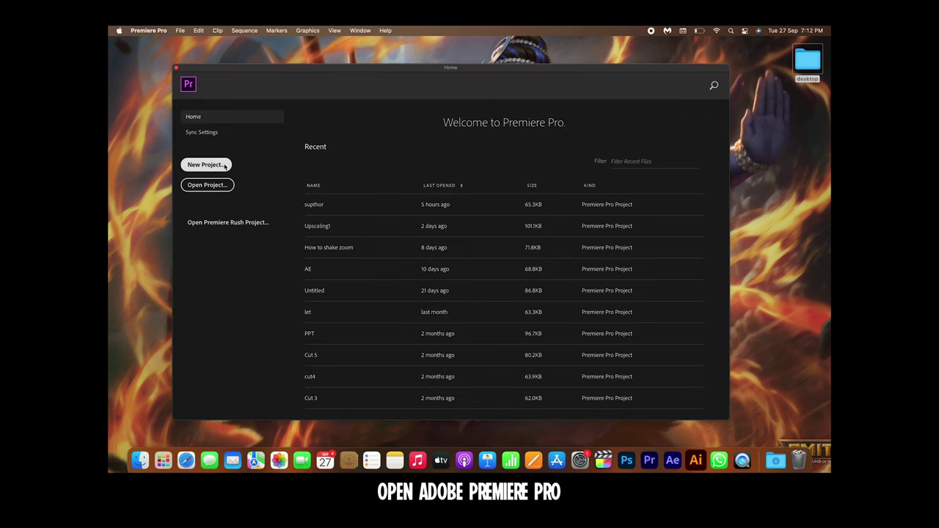
# - Create a new project named Upscaling2 instead of overwriting the existing Upscaling project
pyautogui.click(220, 164)
pyautogui.write('pscaling')
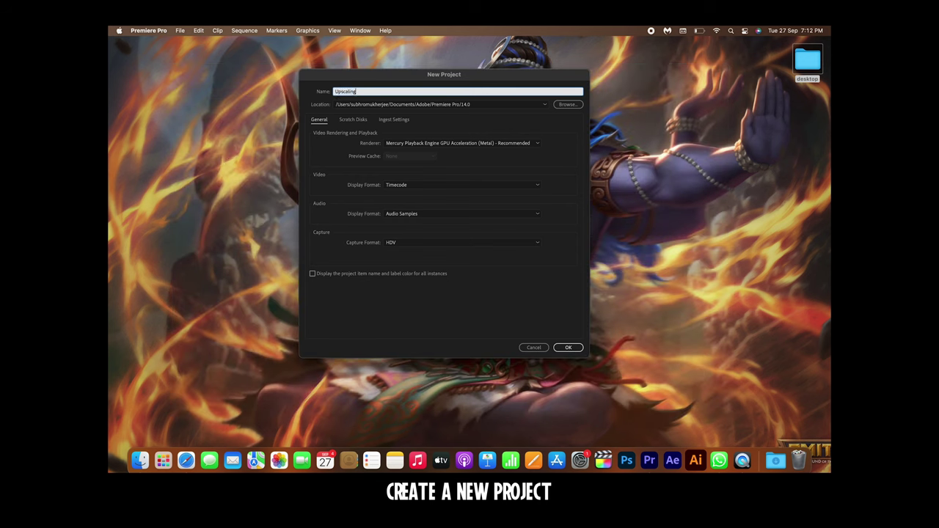
pyautogui.press('Return')
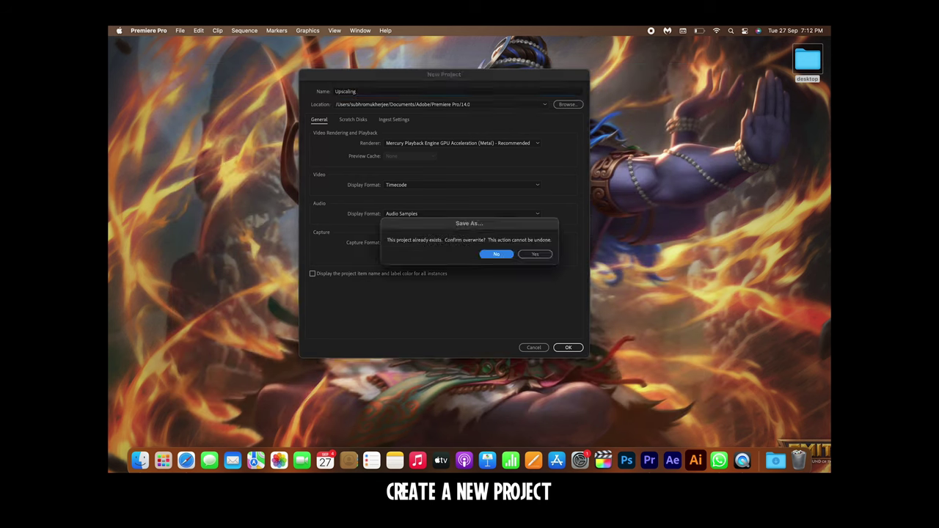
pyautogui.click(501, 255)
pyautogui.click(368, 91)
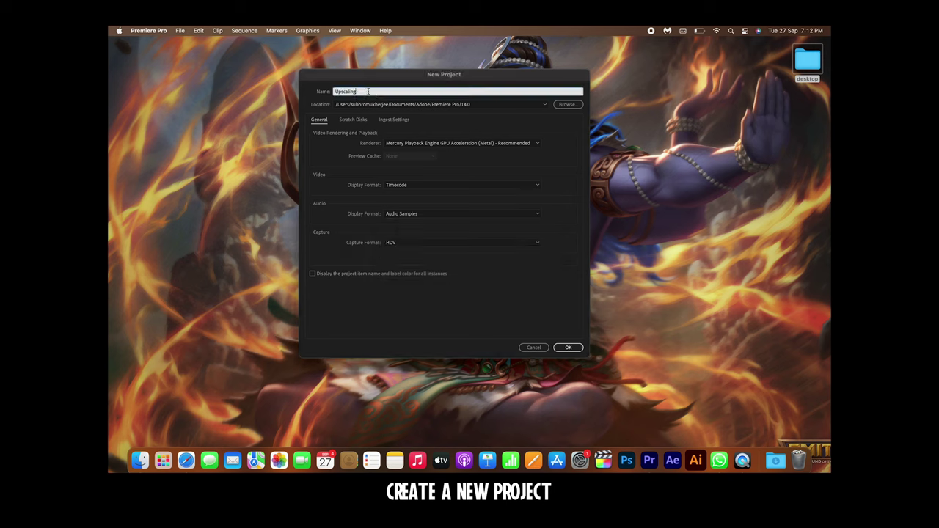
pyautogui.write('2')
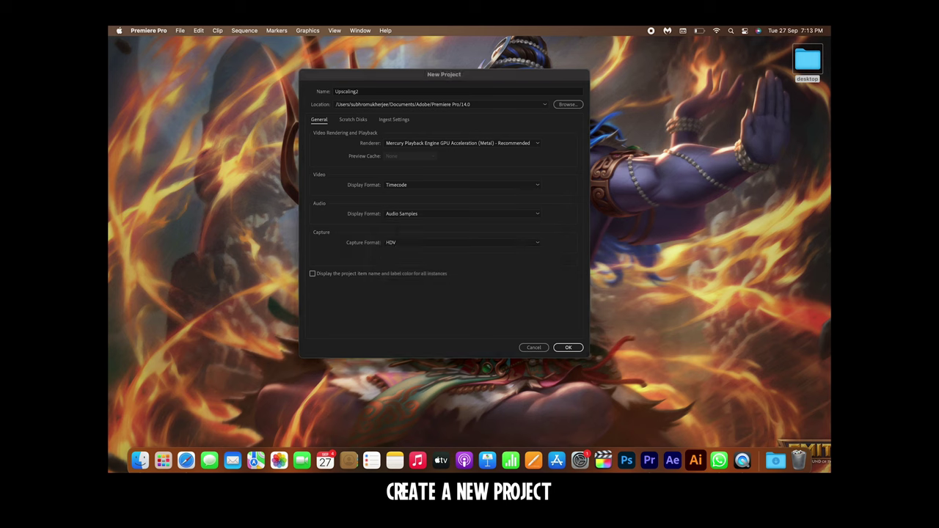
pyautogui.press('Return')
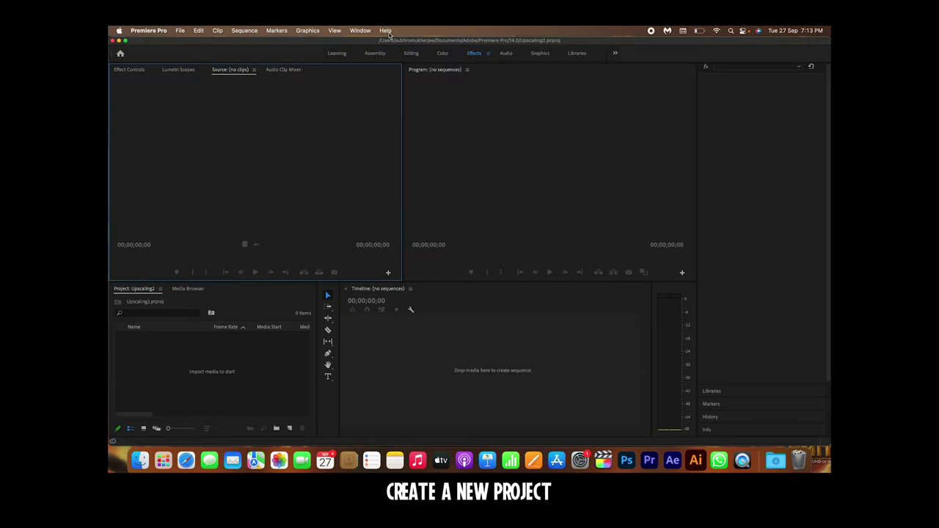
# - Reset the workspace to its saved layout and switch to the Editing workspace
pyautogui.click(360, 30)
pyautogui.moveTo(381, 43)
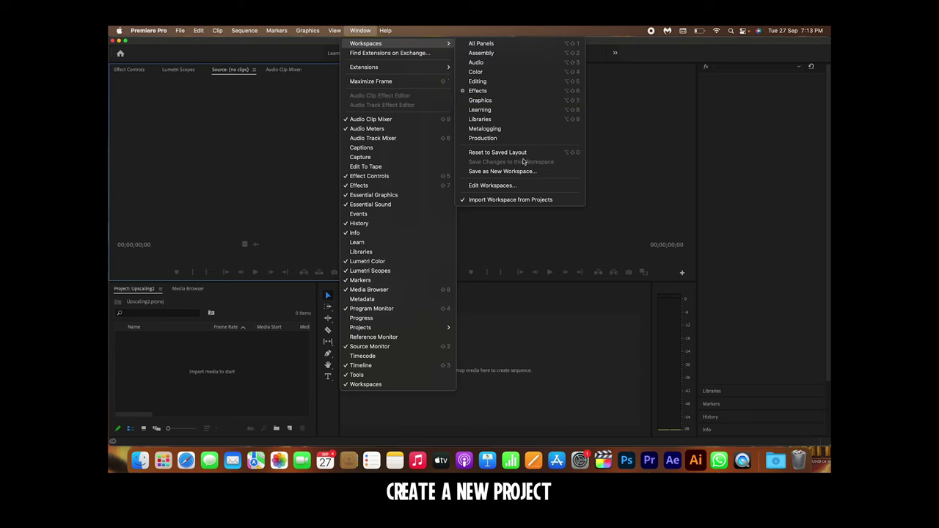
pyautogui.click(524, 152)
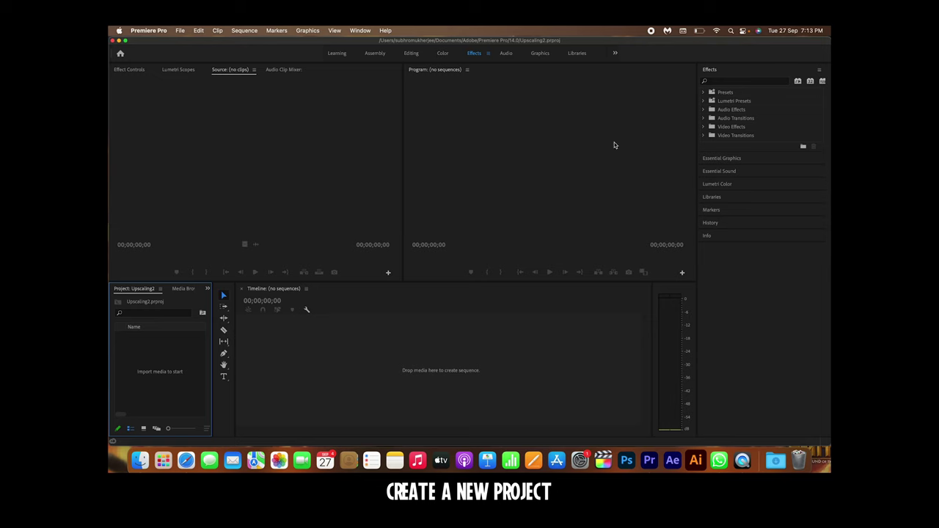
pyautogui.click(409, 53)
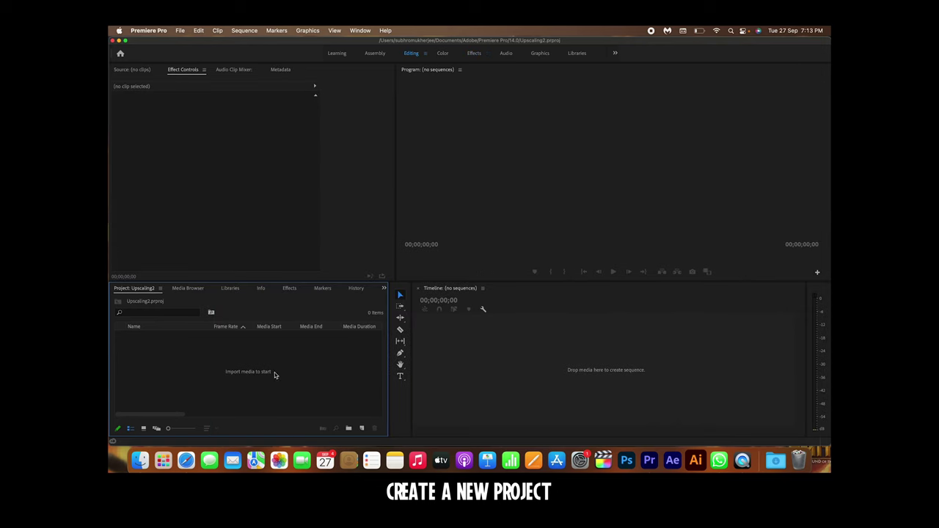
pyautogui.click(366, 425)
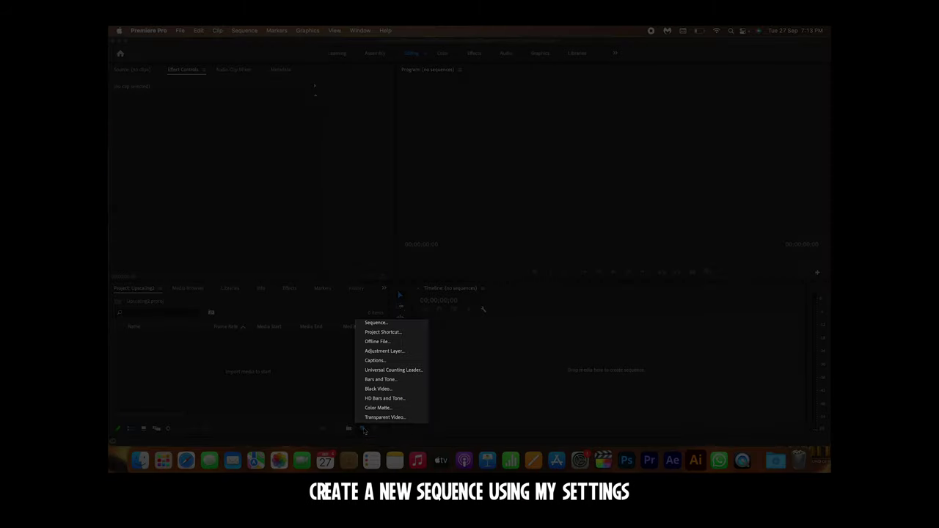
# - Start a new sequence with Custom editing mode and a 23.976 fps timebase
pyautogui.click(409, 323)
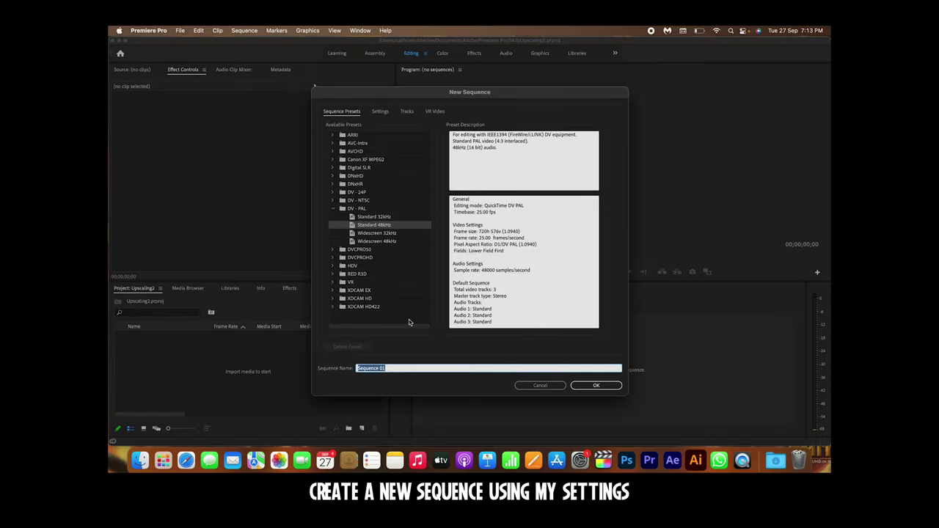
pyautogui.click(379, 111)
pyautogui.click(418, 125)
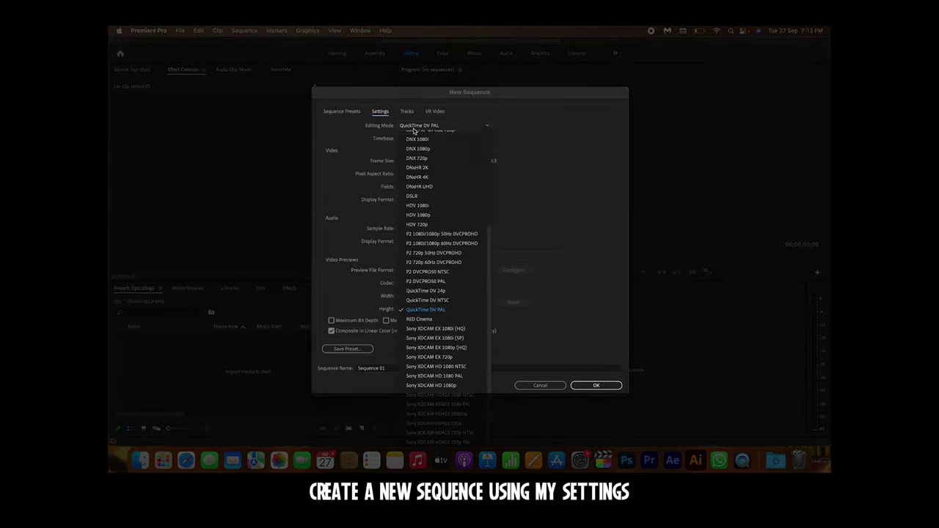
pyautogui.scroll(5, 414, 132)
pyautogui.click(413, 134)
pyautogui.click(414, 138)
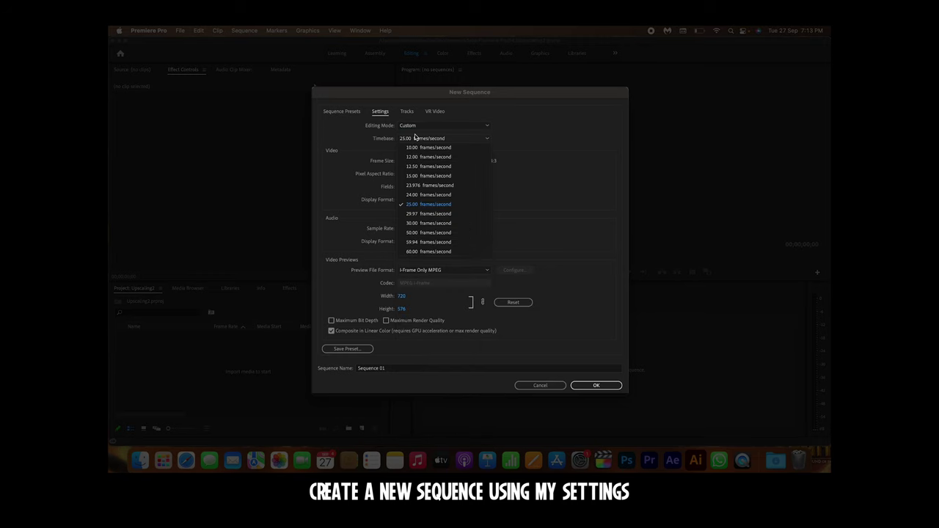
pyautogui.click(413, 186)
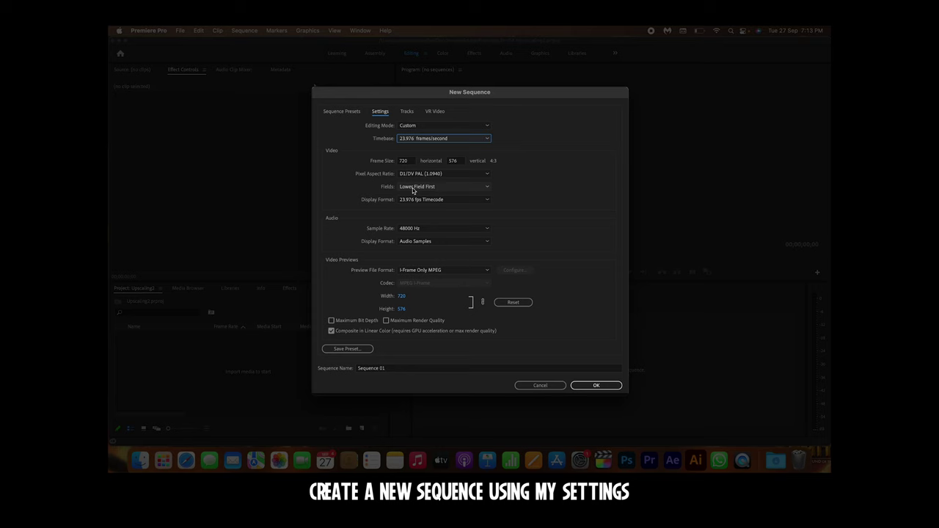
# - Set frame size 3840x2160 with Square Pixels, enabling Maximum Bit Depth and Maximum Render Quality
pyautogui.click(409, 160)
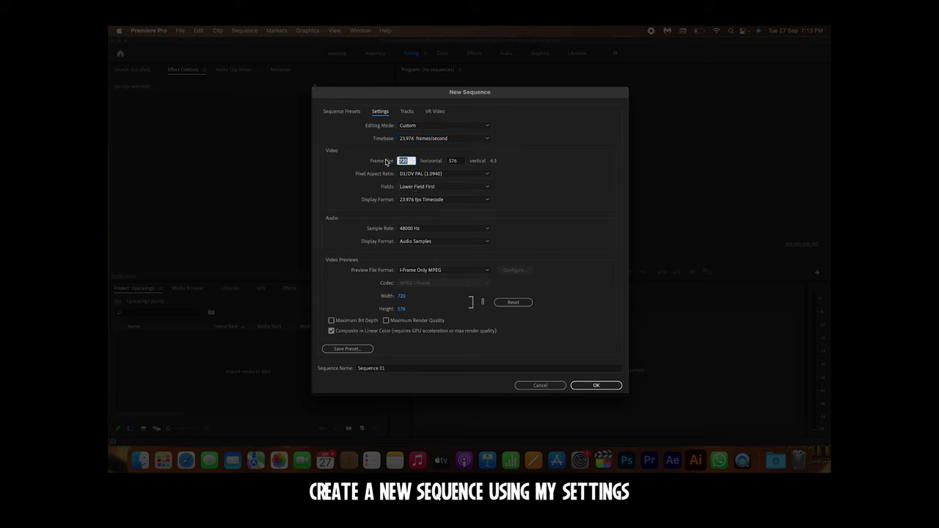
pyautogui.write('3840')
pyautogui.press('Tab')
pyautogui.write('2160')
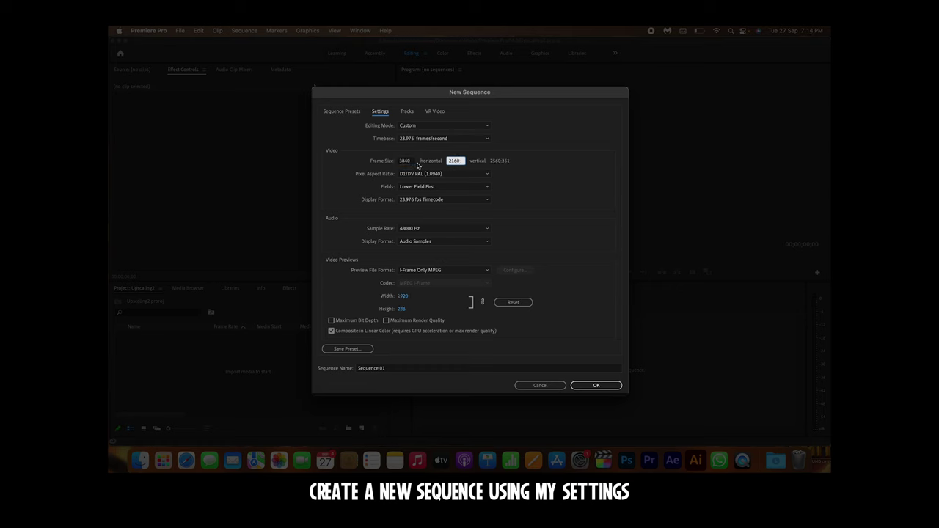
pyautogui.click(434, 174)
pyautogui.click(434, 180)
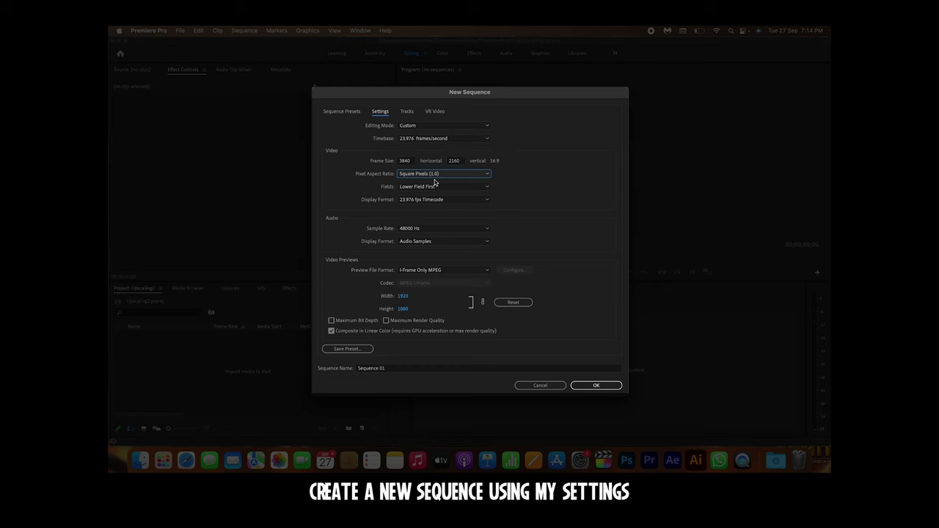
pyautogui.click(331, 320)
pyautogui.click(540, 263)
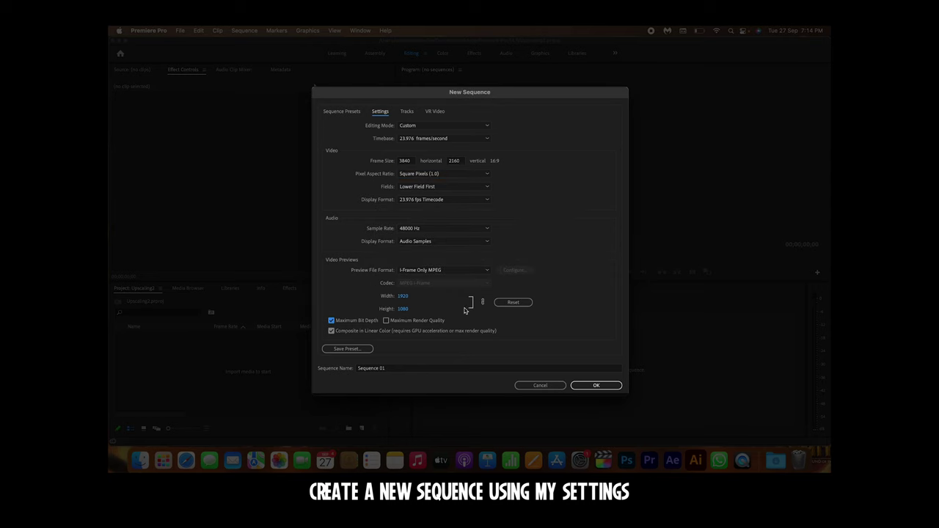
pyautogui.click(386, 320)
pyautogui.click(539, 264)
# - Save the settings as the '4K Quality' preset and create Sequence 01 from it
pyautogui.click(365, 348)
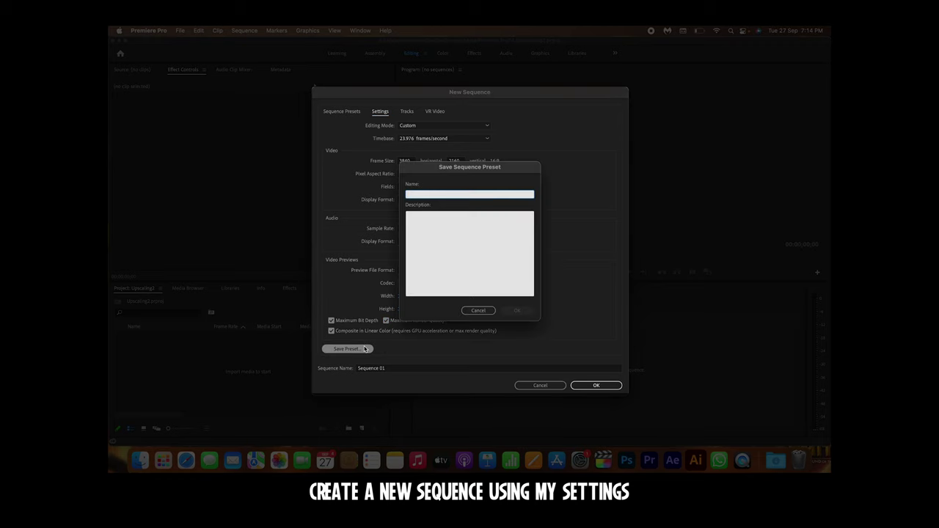
pyautogui.write('S')
pyautogui.press('BackSpace')
pyautogui.write('4K Quality')
pyautogui.press('Return')
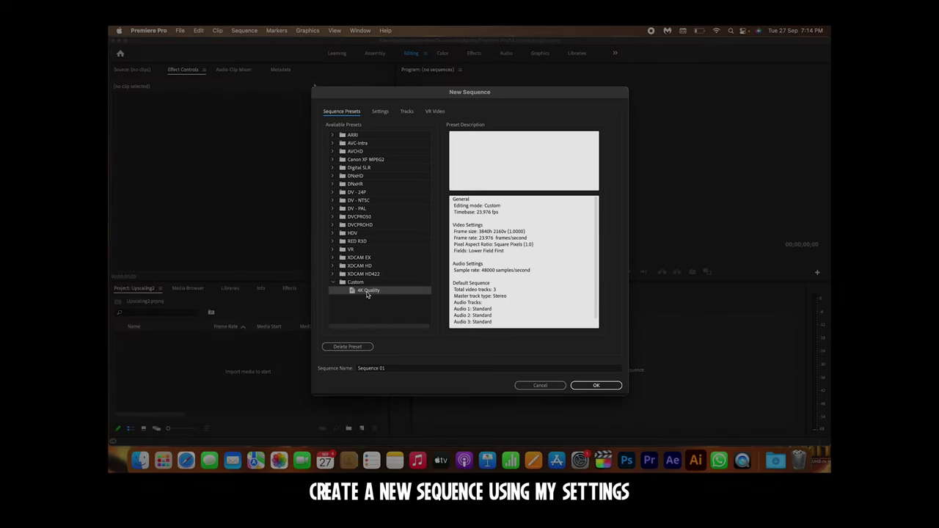
pyautogui.click(594, 387)
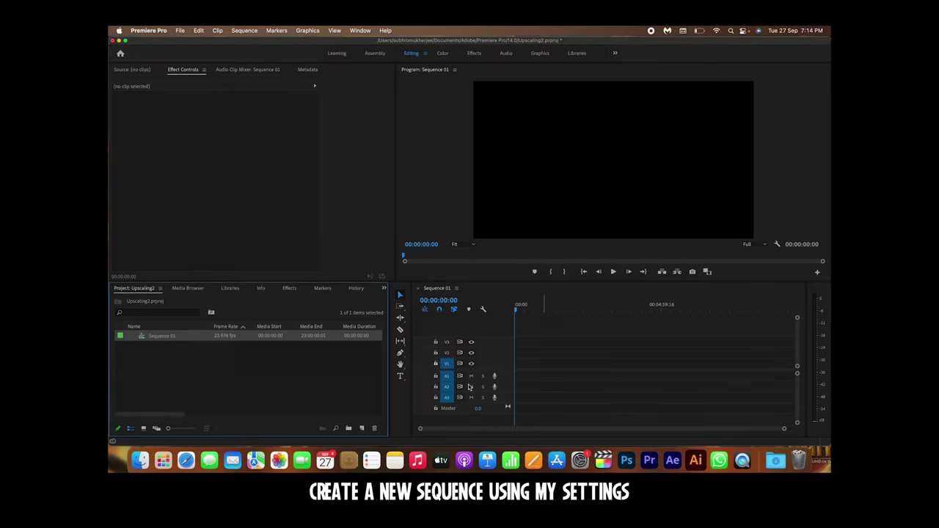
# - Import thor twixtor enchantricks.mp4 from Downloads and place it on track V1
pyautogui.moveTo(390, 322); pyautogui.dragTo(262, 322)
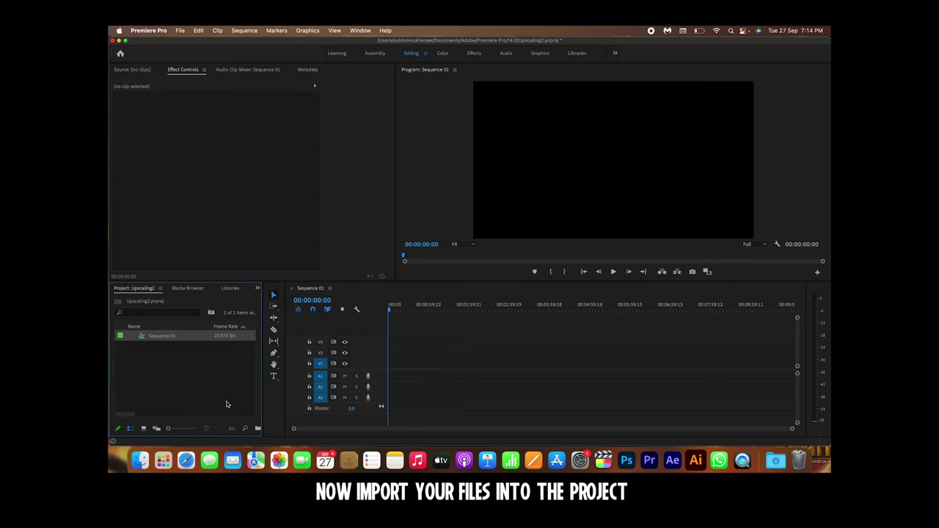
pyautogui.click(140, 459)
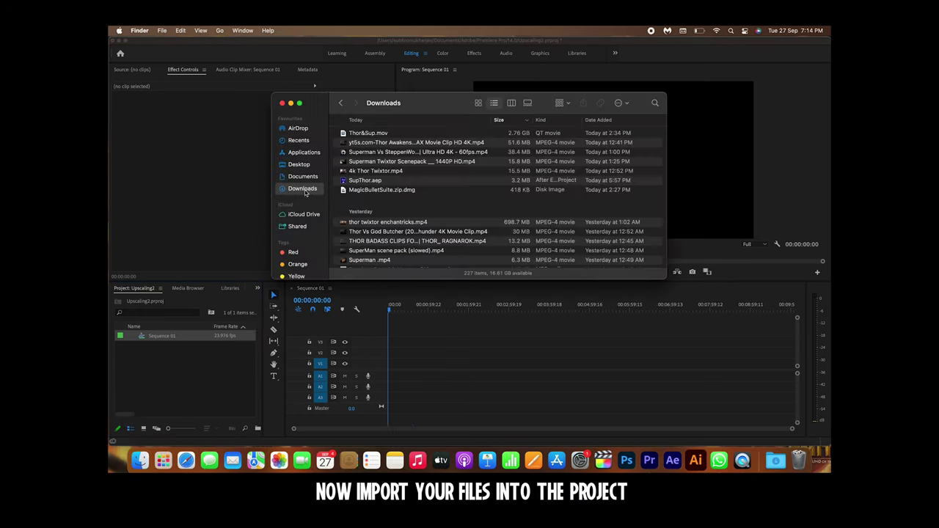
pyautogui.scroll(-2, 374, 205)
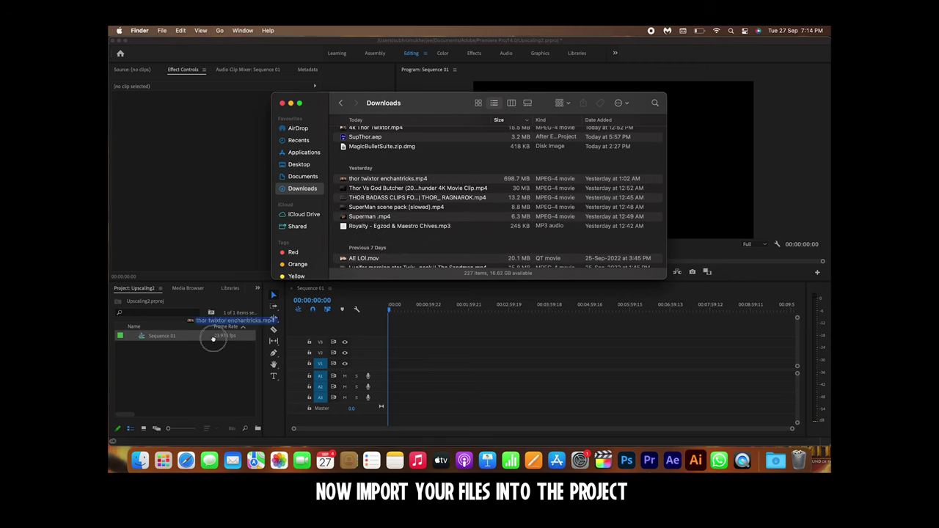
pyautogui.moveTo(403, 178); pyautogui.dragTo(165, 383)
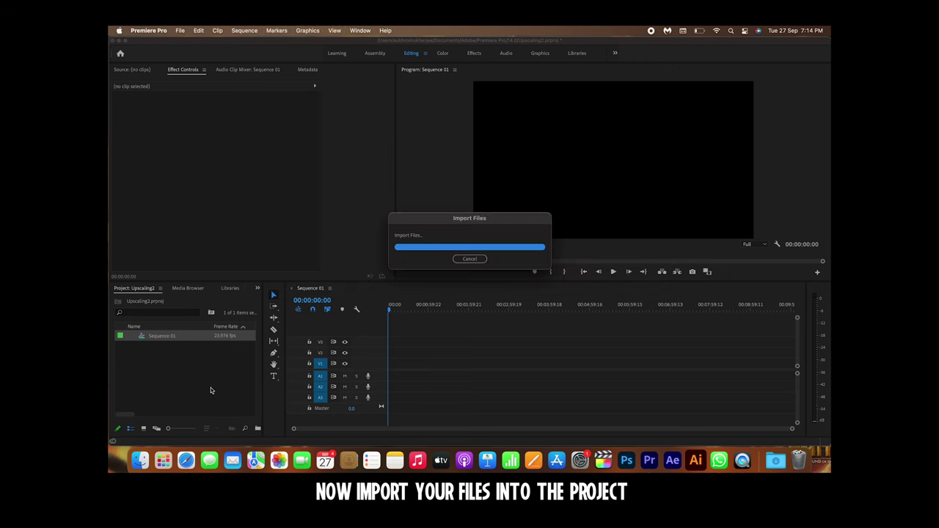
pyautogui.moveTo(156, 346)
pyautogui.mouseDown()
pyautogui.moveTo(372, 354)
pyautogui.moveTo(392, 363)
pyautogui.mouseUp()
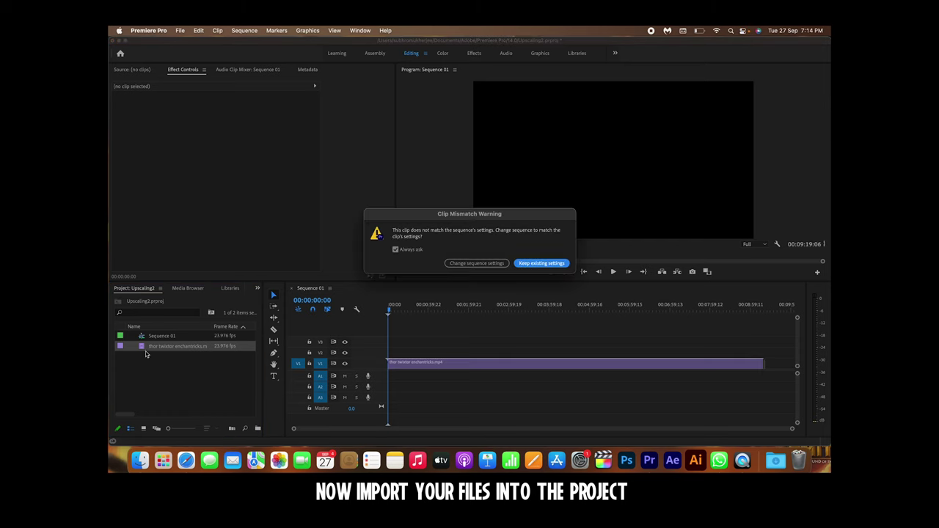
# - Keep the existing 4K sequence settings and set the clip to frame size
pyautogui.click(551, 265)
pyautogui.moveTo(496, 311); pyautogui.dragTo(484, 310)
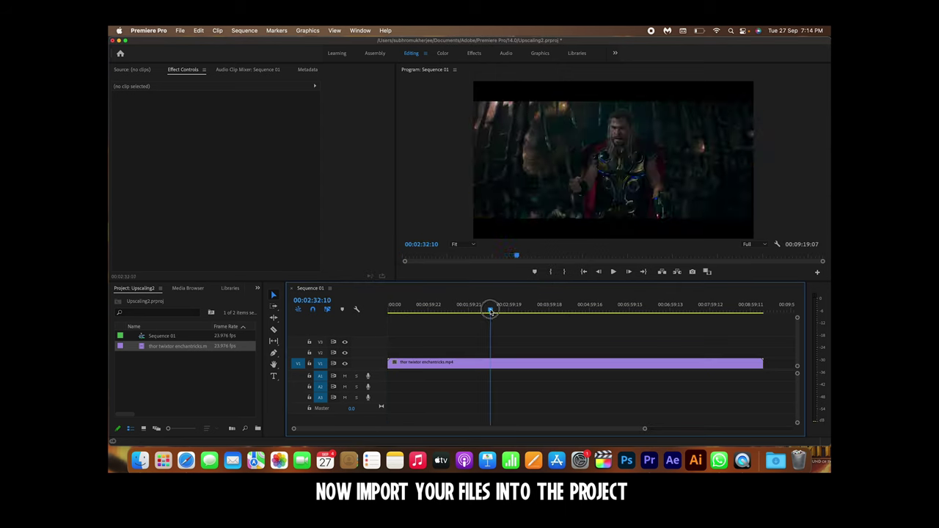
pyautogui.click(490, 363)
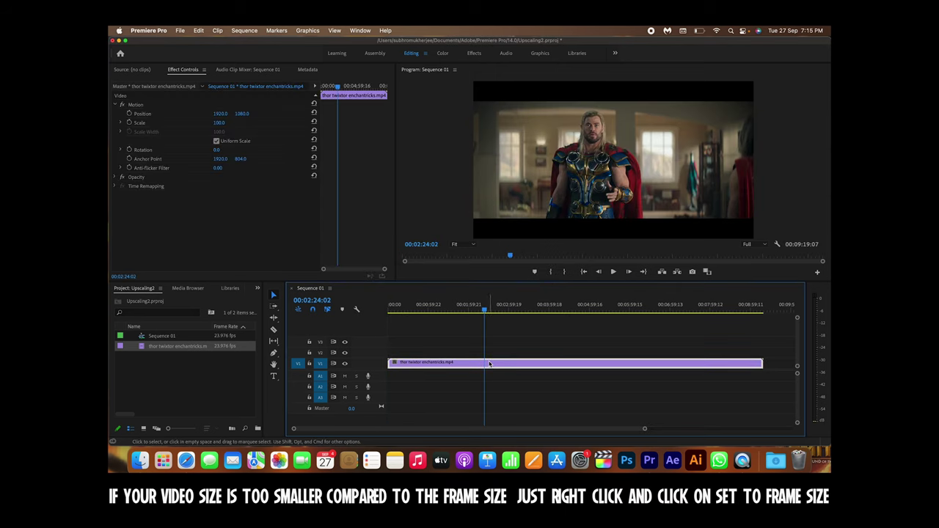
pyautogui.rightClick(489, 363)
pyautogui.moveTo(532, 448)
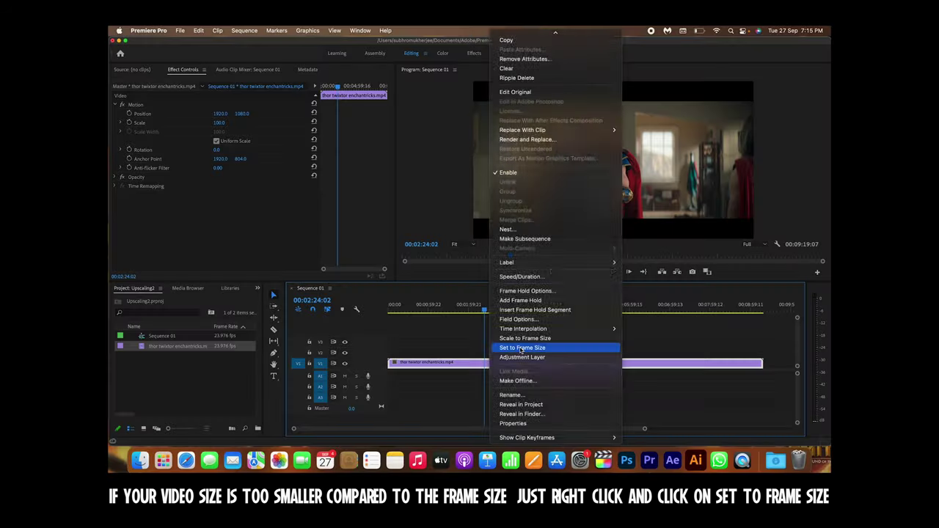
pyautogui.click(519, 347)
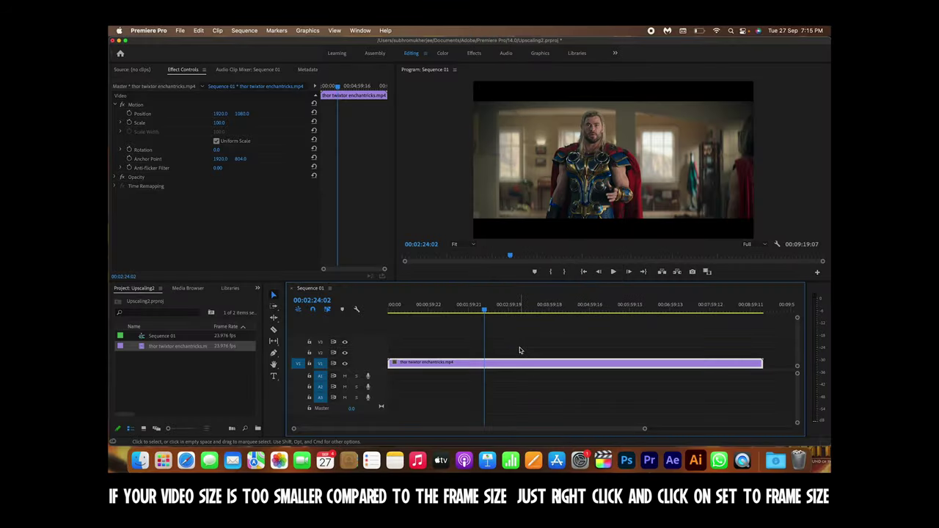
# - Set the clip's Scale to 135 in Effect Controls
pyautogui.click(220, 123)
pyautogui.click(220, 123)
pyautogui.write('116')
pyautogui.press('Return')
pyautogui.write('135')
pyautogui.press('Return')
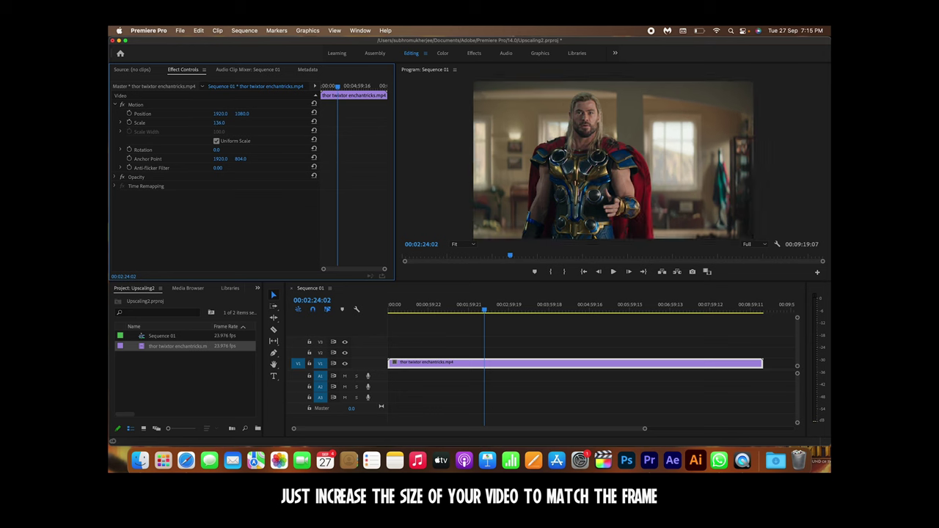
pyautogui.moveTo(485, 309)
pyautogui.mouseDown()
pyautogui.moveTo(469, 311)
pyautogui.moveTo(482, 310)
pyautogui.mouseUp()
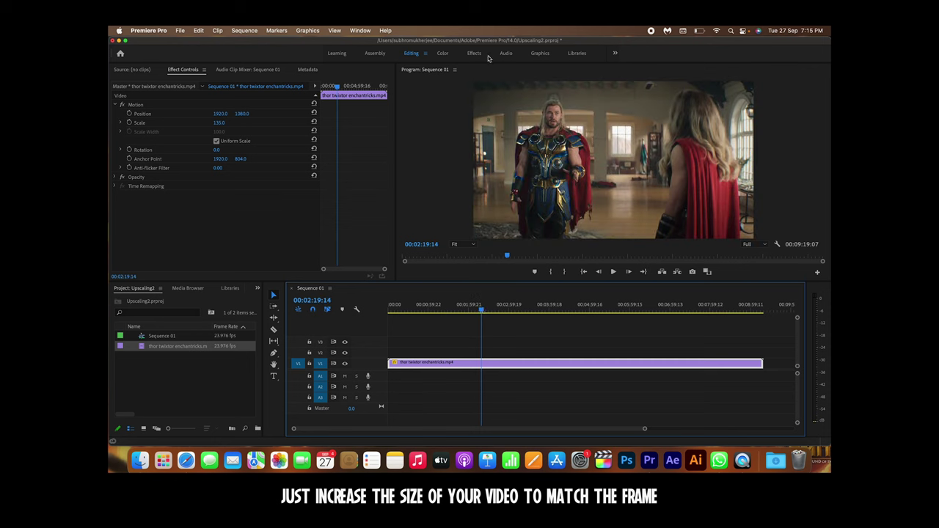
pyautogui.click(360, 30)
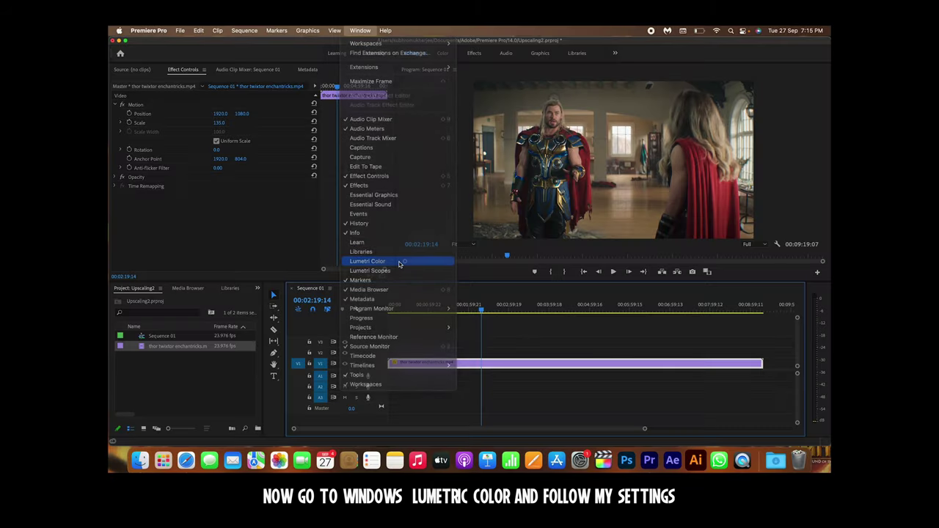
# - In Lumetri Color, set Faded Film 30, Sharpen 25 and Vibrance about 10
pyautogui.click(398, 262)
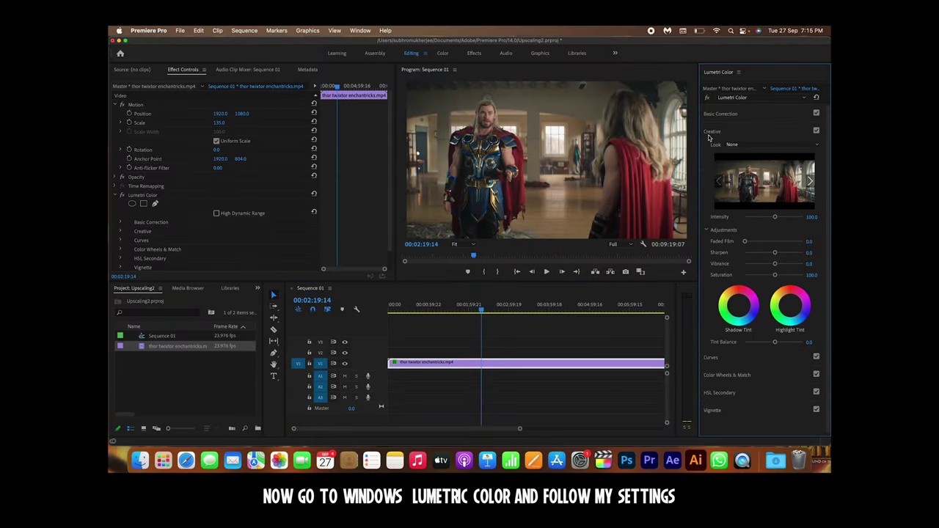
pyautogui.click(814, 241)
pyautogui.write('30')
pyautogui.press('Return')
pyautogui.click(810, 252)
pyautogui.write('25')
pyautogui.press('Return')
pyautogui.moveTo(774, 264); pyautogui.dragTo(776, 276)
pyautogui.click(777, 276)
# - In Basic Correction, lower Exposure to -0.3, raise Highlights to 17.6 and adjust Shadows
pyautogui.click(713, 115)
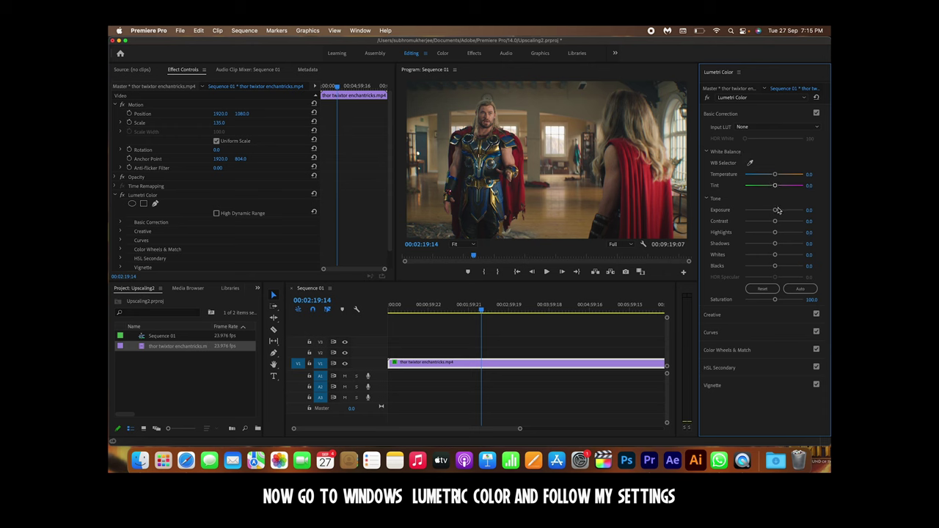
pyautogui.moveTo(775, 211); pyautogui.dragTo(773, 212)
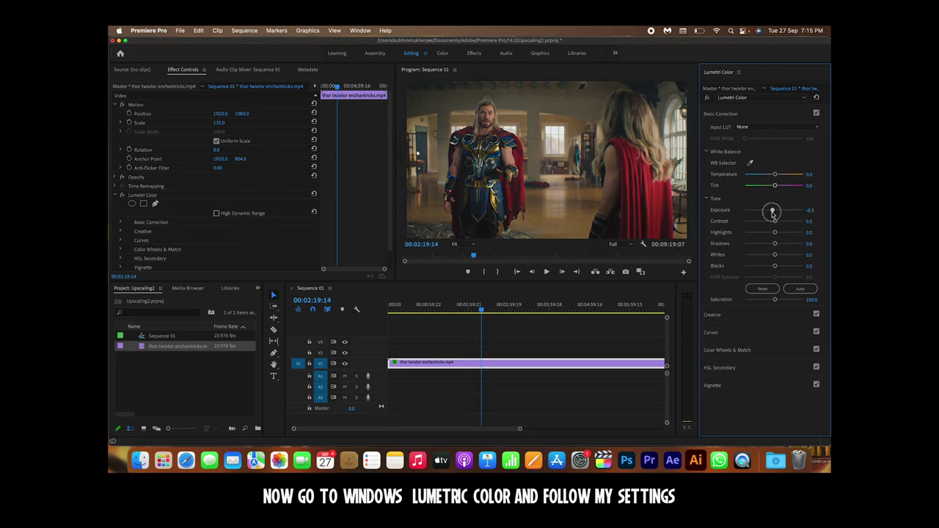
pyautogui.moveTo(773, 213); pyautogui.dragTo(783, 224)
pyautogui.moveTo(775, 232); pyautogui.dragTo(778, 232)
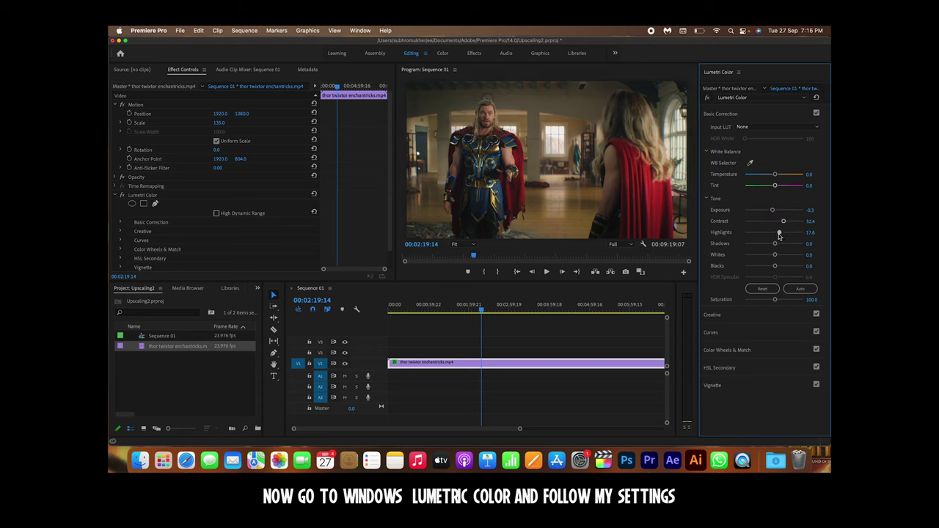
pyautogui.moveTo(775, 244)
pyautogui.mouseDown()
pyautogui.moveTo(781, 258)
pyautogui.moveTo(771, 270)
pyautogui.mouseUp()
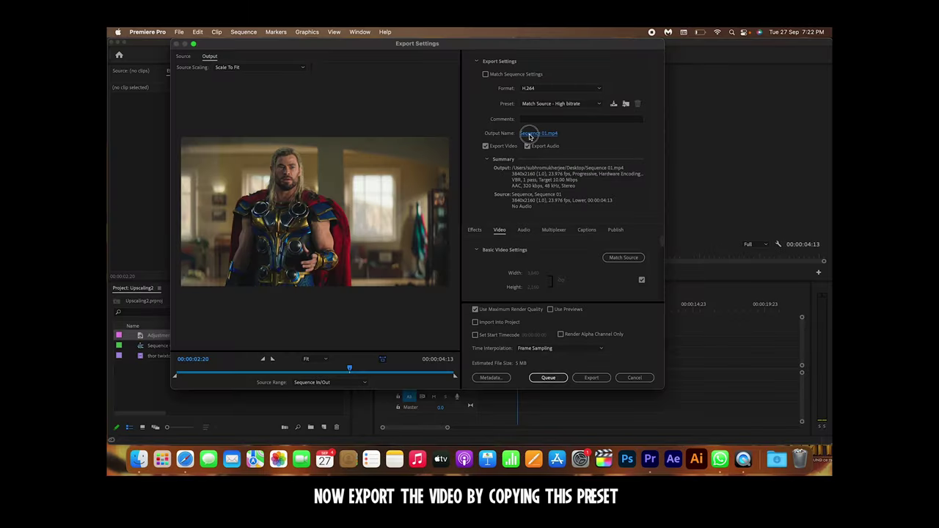
# - Name the export output file Upscaled.mp4
pyautogui.click(532, 135)
pyautogui.write('Upsca')
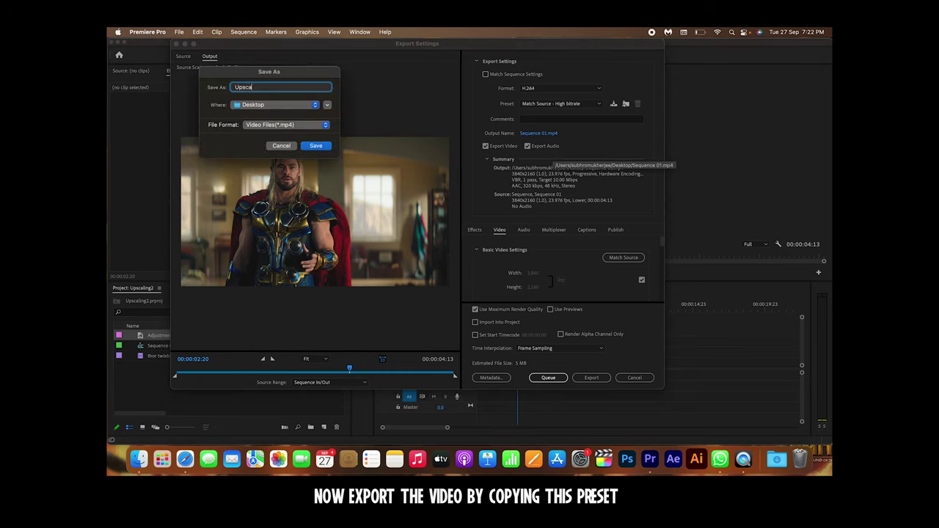
pyautogui.write('d')
pyautogui.press('Return')
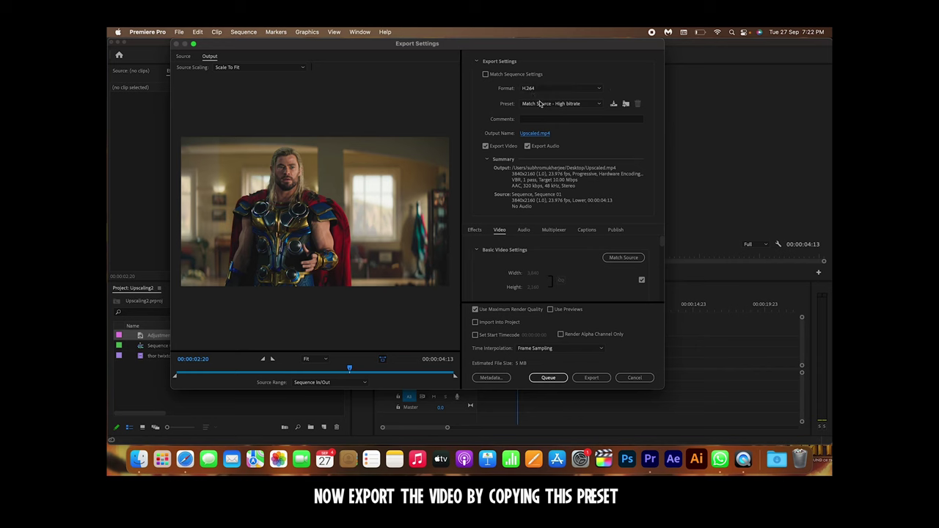
# - Apply the saved csp H.264 export preset
pyautogui.click(553, 103)
pyautogui.scroll(2, 539, 123)
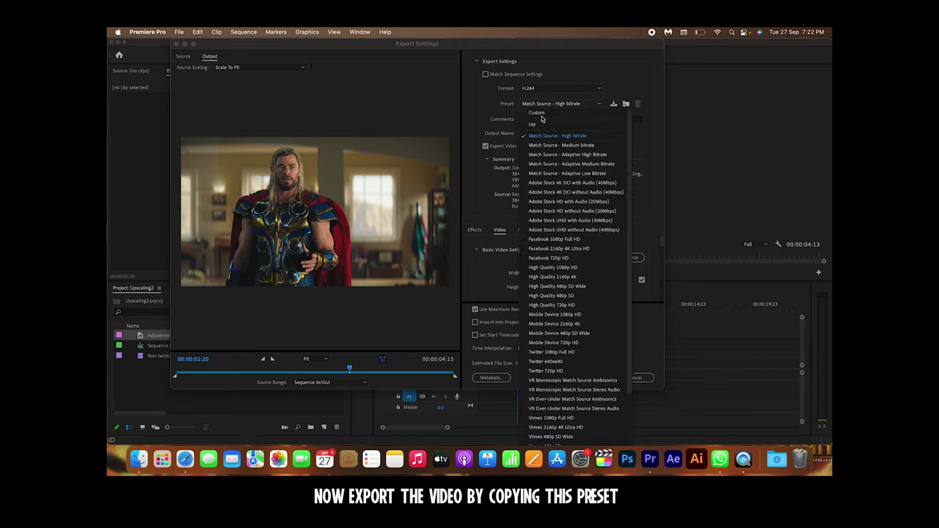
pyautogui.click(537, 125)
pyautogui.scroll(-1, 537, 270)
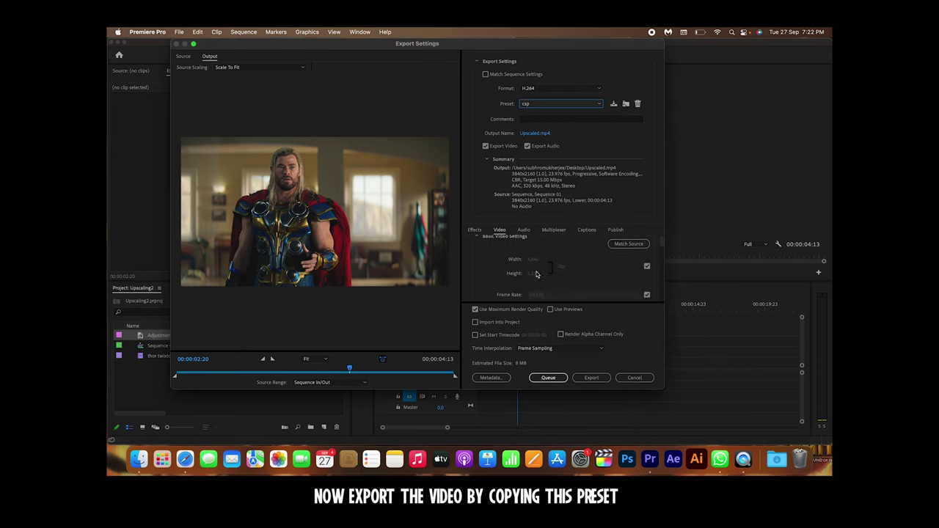
pyautogui.scroll(-3, 539, 254)
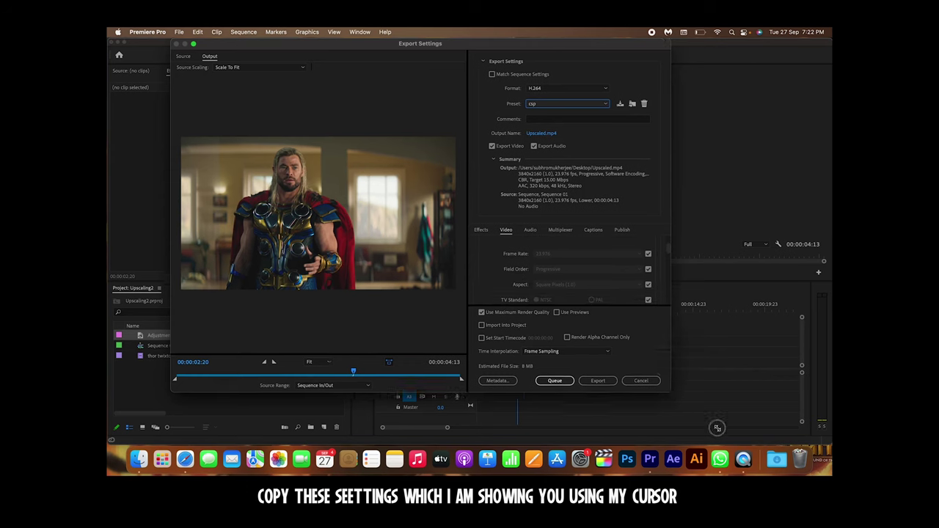
# - Enlarge the Export Settings window and scroll down to Bitrate Settings
pyautogui.moveTo(665, 392); pyautogui.dragTo(723, 431)
pyautogui.scroll(-1, 597, 301)
pyautogui.scroll(-1, 598, 301)
pyautogui.scroll(-1, 598, 300)
pyautogui.scroll(-1, 597, 300)
pyautogui.scroll(-1, 583, 314)
pyautogui.scroll(-2, 584, 316)
pyautogui.scroll(-2, 586, 325)
pyautogui.scroll(-1, 586, 325)
pyautogui.scroll(-1, 586, 325)
pyautogui.scroll(-1, 586, 325)
pyautogui.scroll(-3, 586, 325)
pyautogui.scroll(2, 586, 325)
# - Set Target Bitrate to 35 Mbps and start exporting Upscaled.mp4
pyautogui.click(684, 292)
pyautogui.write('35')
pyautogui.press('Return')
pyautogui.scroll(-3, 655, 344)
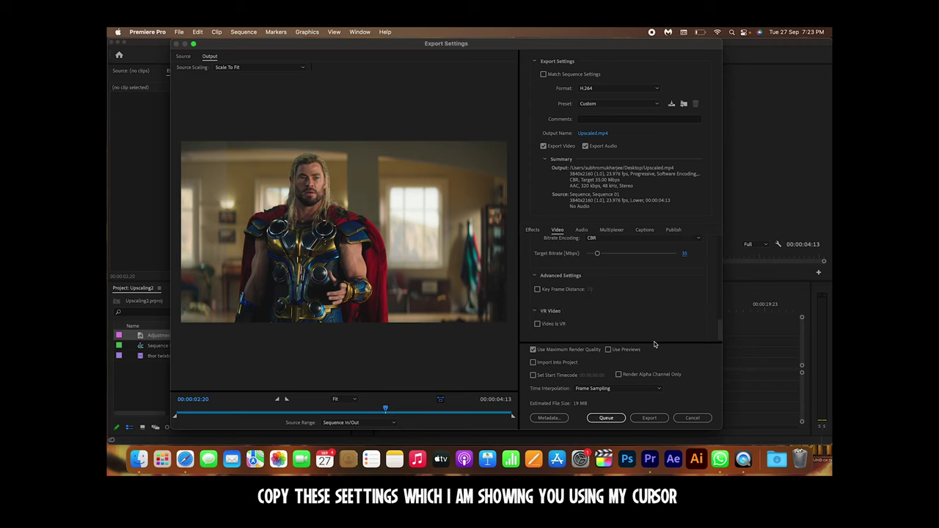
pyautogui.click(649, 417)
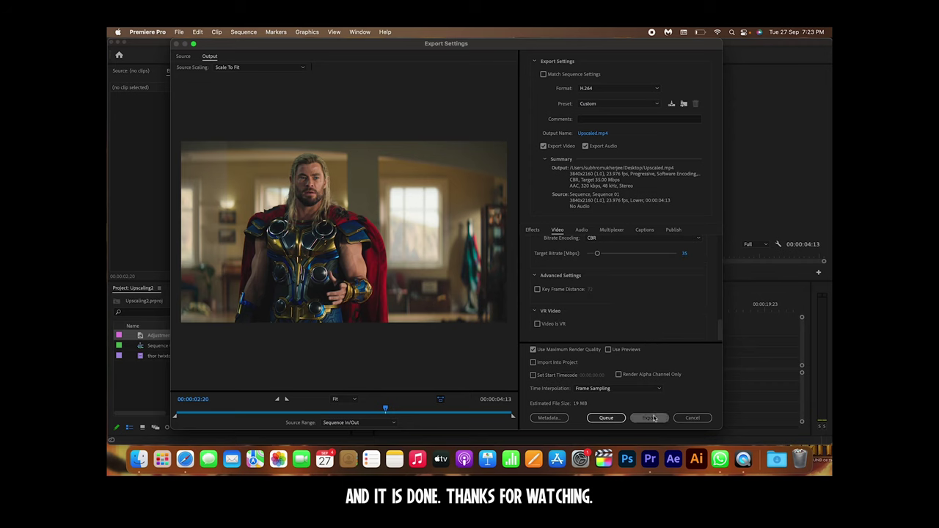